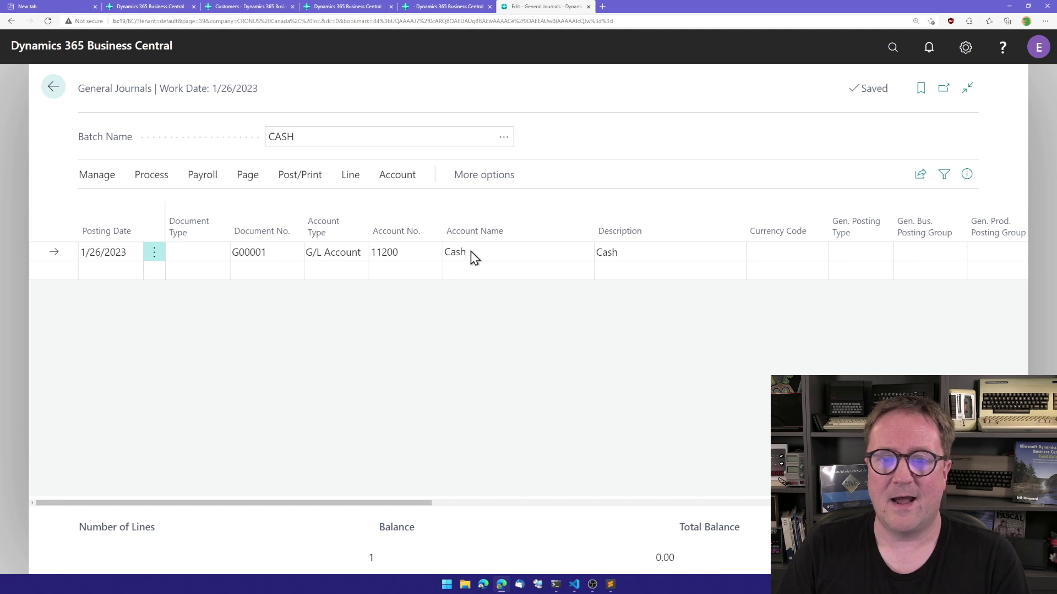
Step: Start new journal line G00002 below the first line, leaving its account number empty
click(514, 255)
key(shift+Tab)
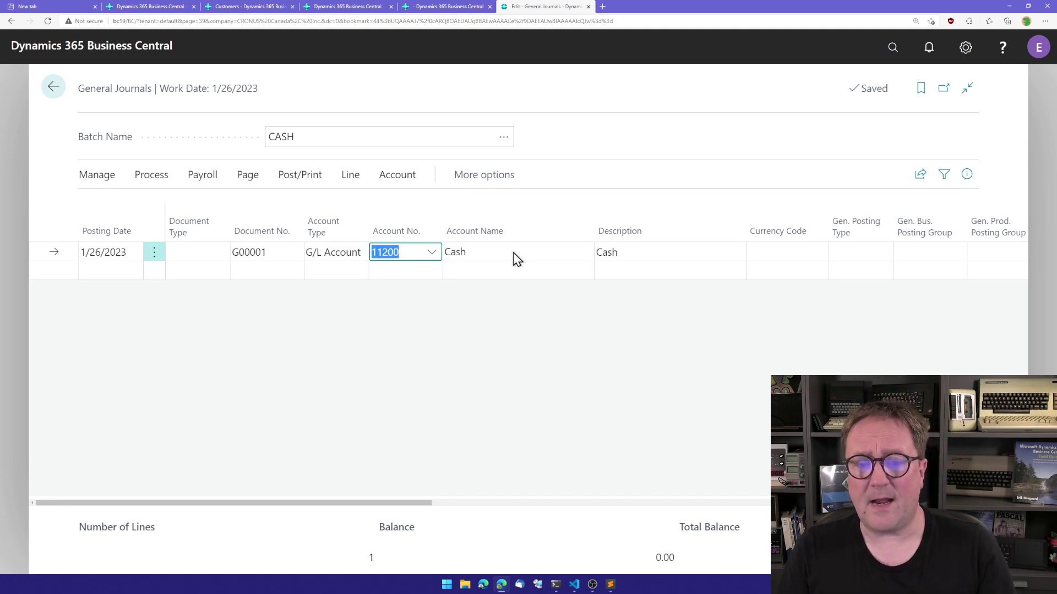
key(Down)
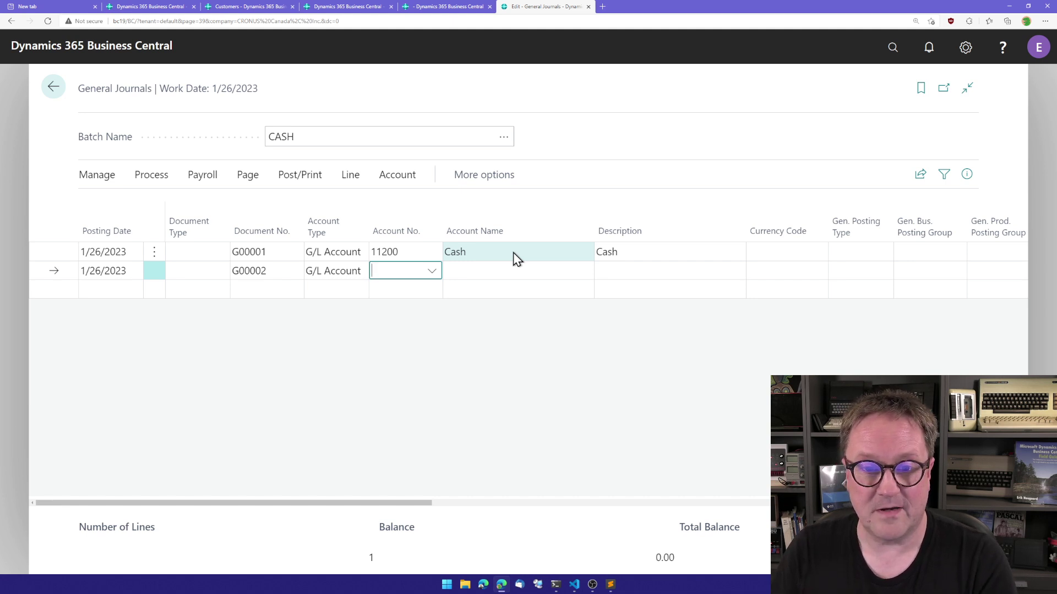
Step: Enter G/L account 11200 and repeat it onto new lines through G00013
text(11200)
key(Return)
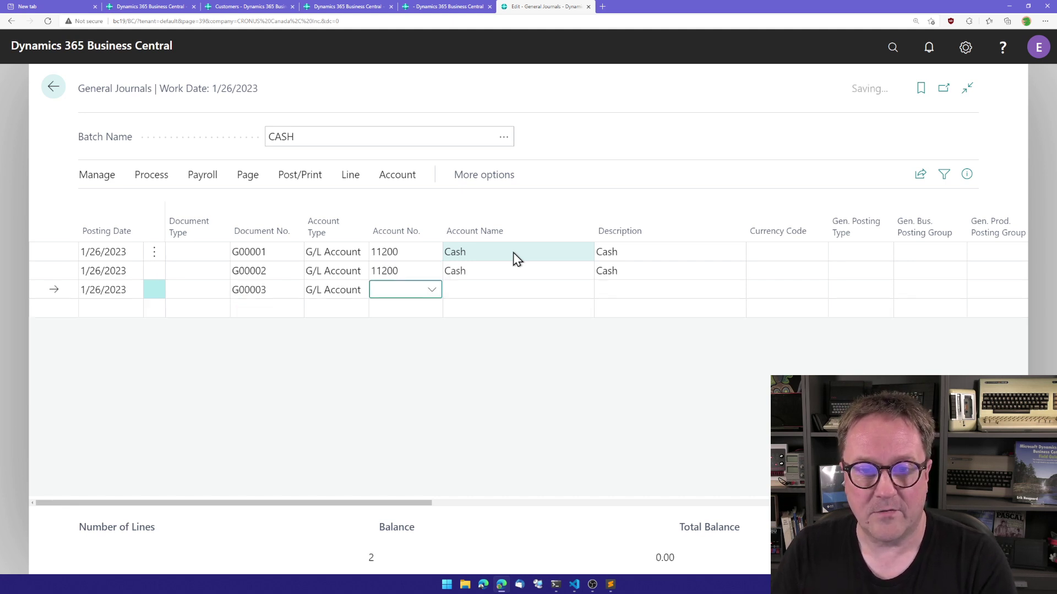
text(11200)
key(Return)
key(ctrl+v)
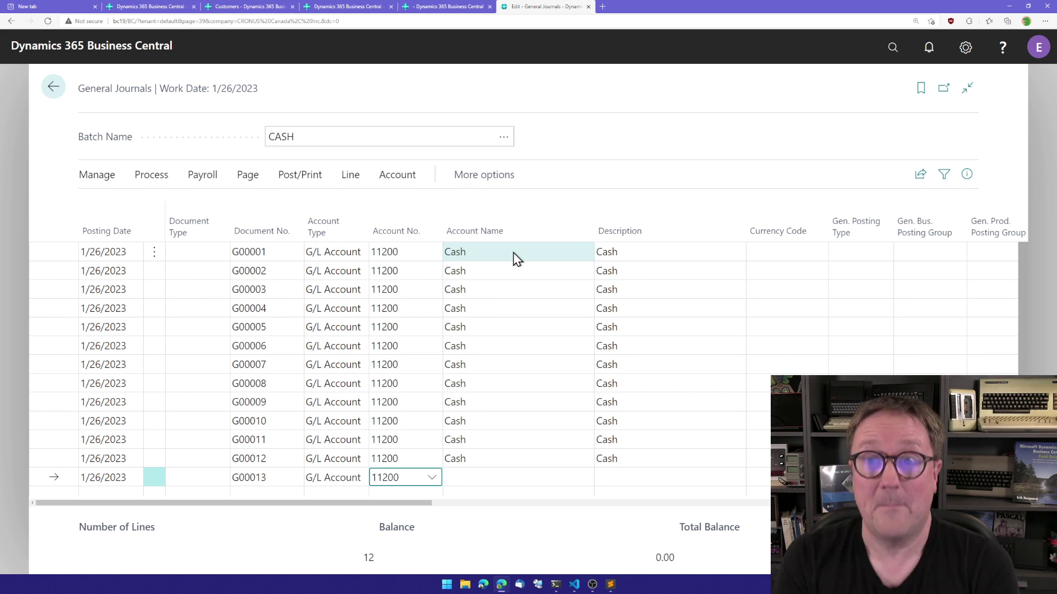
key(Return)
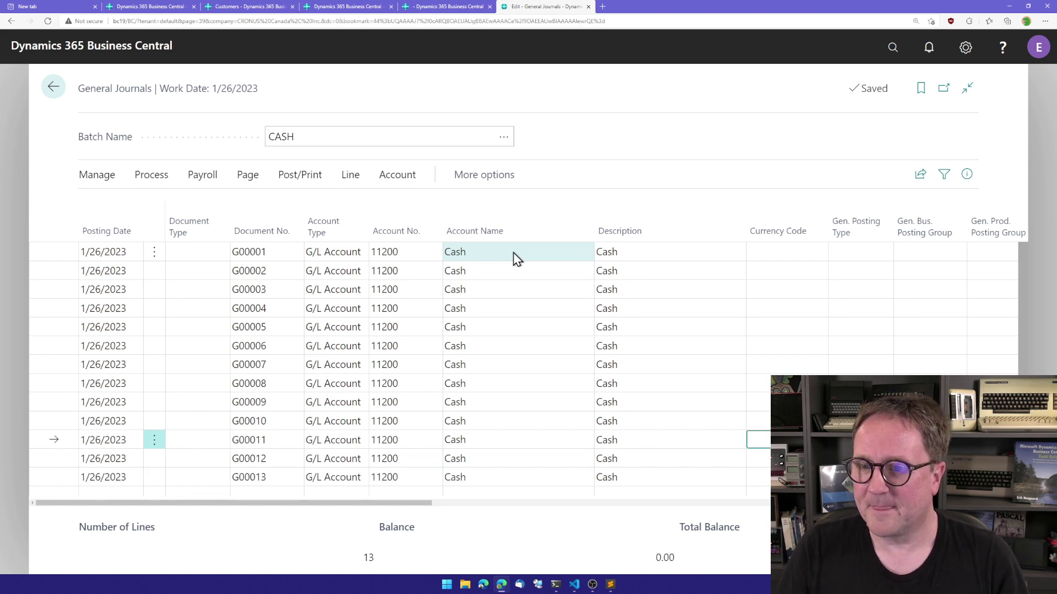
Step: Enter amounts 1 through 9 in the Amount column of the first nine lines
scroll(518, 259, right, 4)
scroll(518, 259, right, 5)
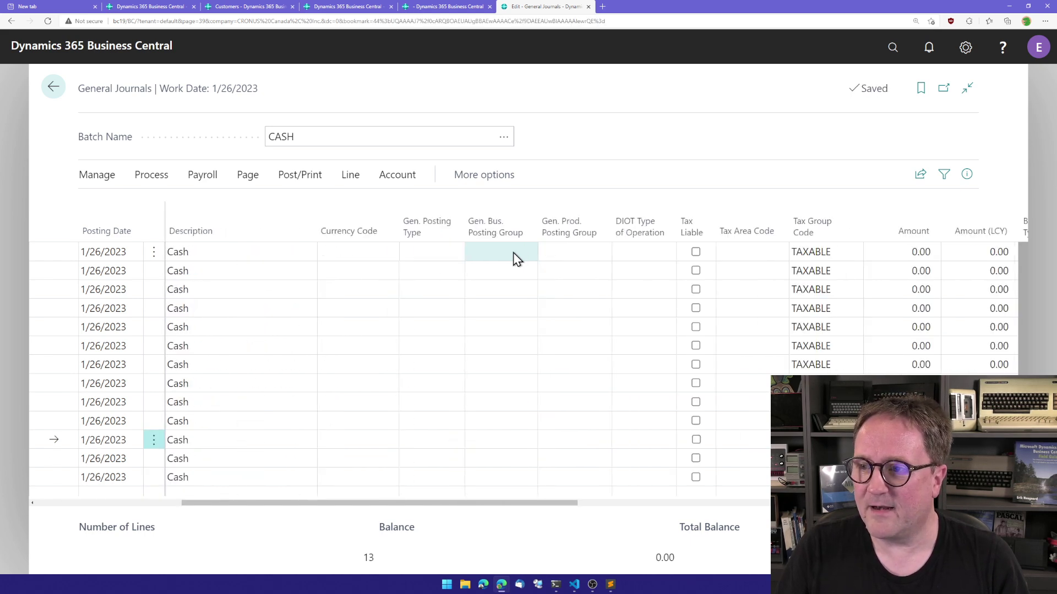
key(Up)
key(Up)
key(Up)
key(Up)
key(Up)
key(Up)
key(Up)
key(Up)
key(Up)
key(Up)
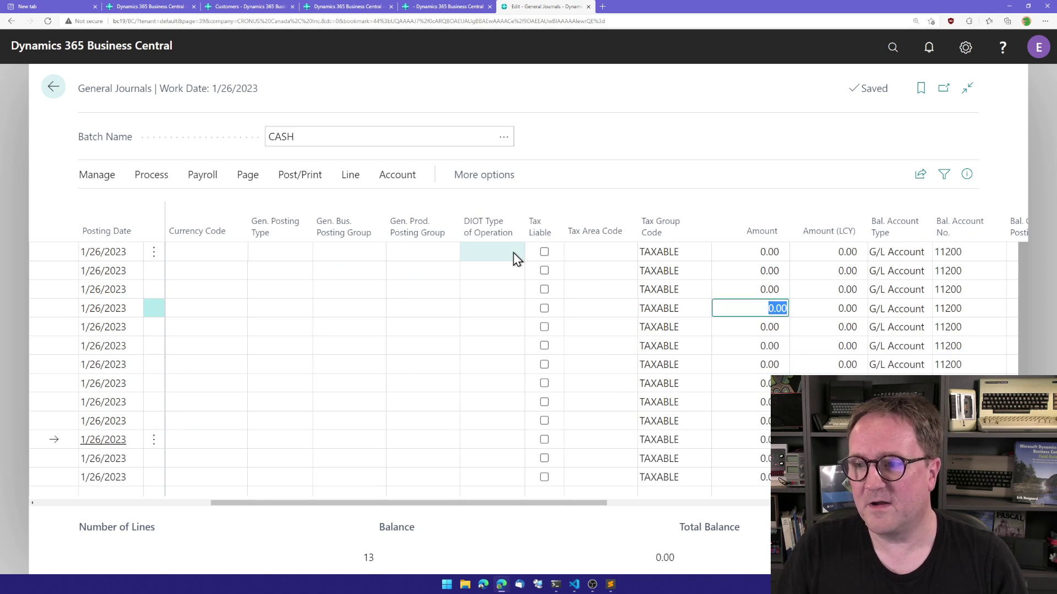
text(1)
key(Return)
text(2)
key(Return)
text(3 4 5 )
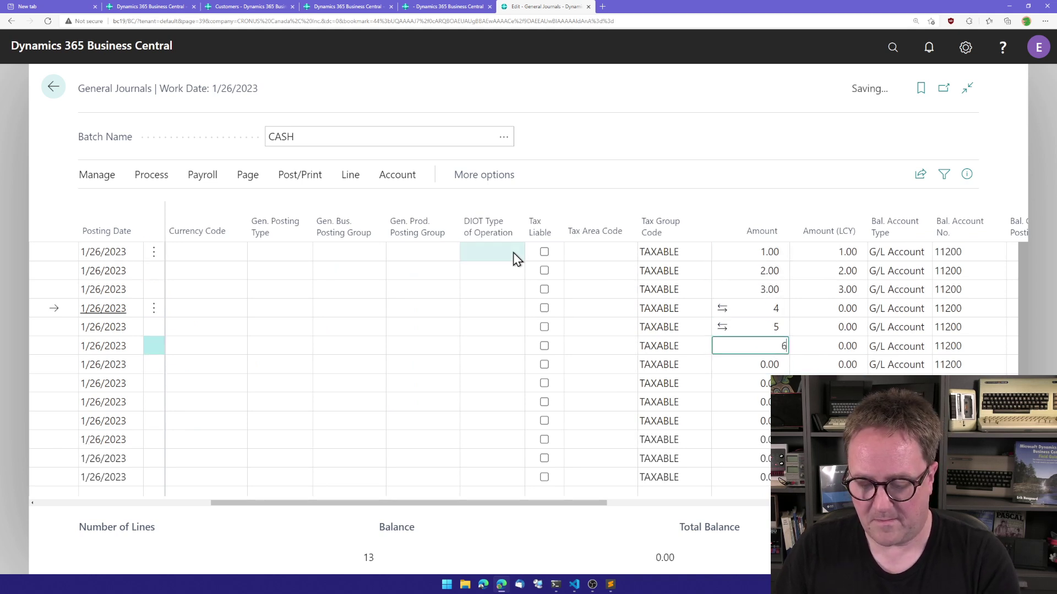
text(6 7 8 9)
key(Return)
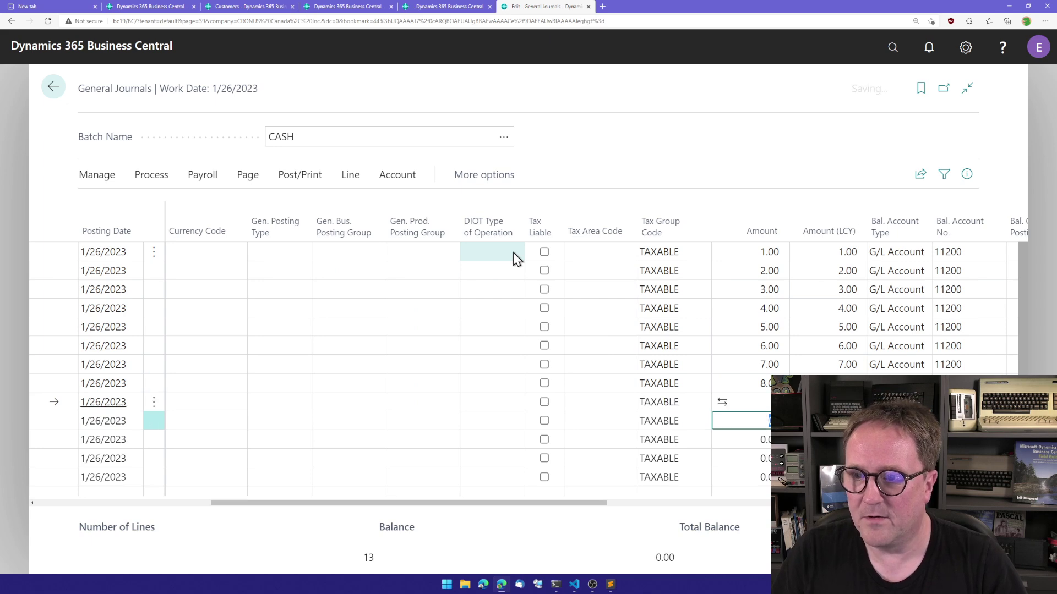
key(Up)
key(Up)
key(Up)
key(Up)
key(Up)
key(Up)
key(Up)
key(Up)
key(Up)
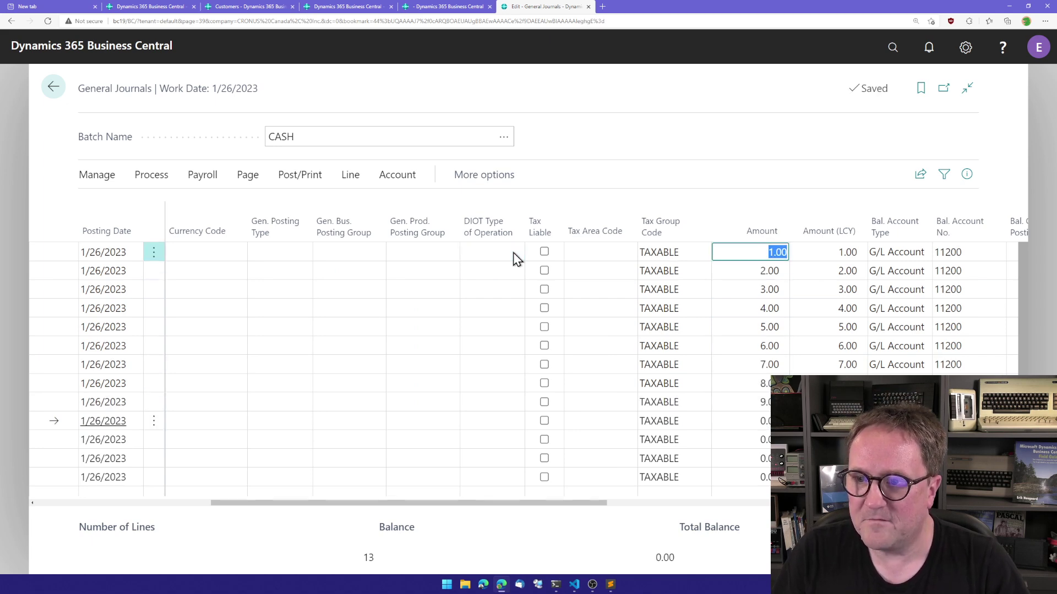
key(Down)
key(Down)
key(Down)
key(Down)
key(Down)
key(Down)
key(Down)
key(Down)
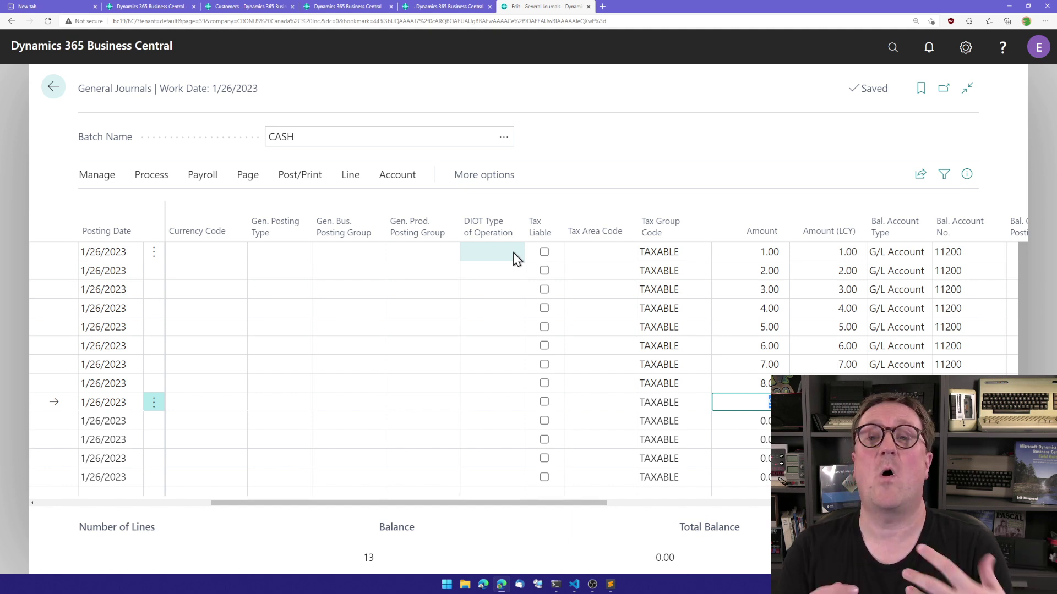
Step: Commit line 9's 9.00 amount, then move up to line 1's Tax Group Code
key(Down)
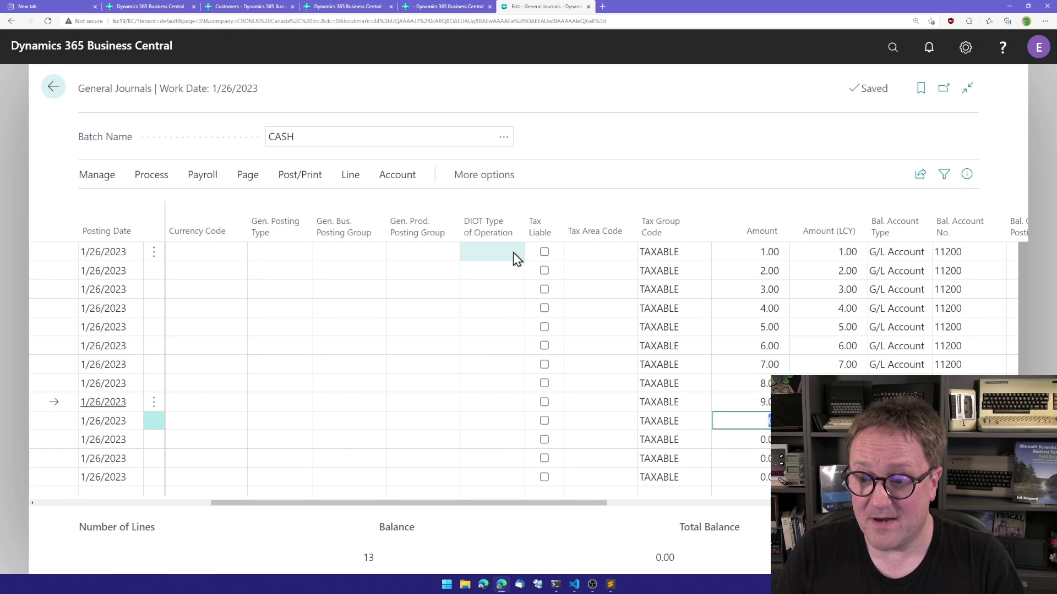
key(Up)
key(Up)
key(Up)
key(Up)
key(Up)
key(shift+Tab)
key(Up)
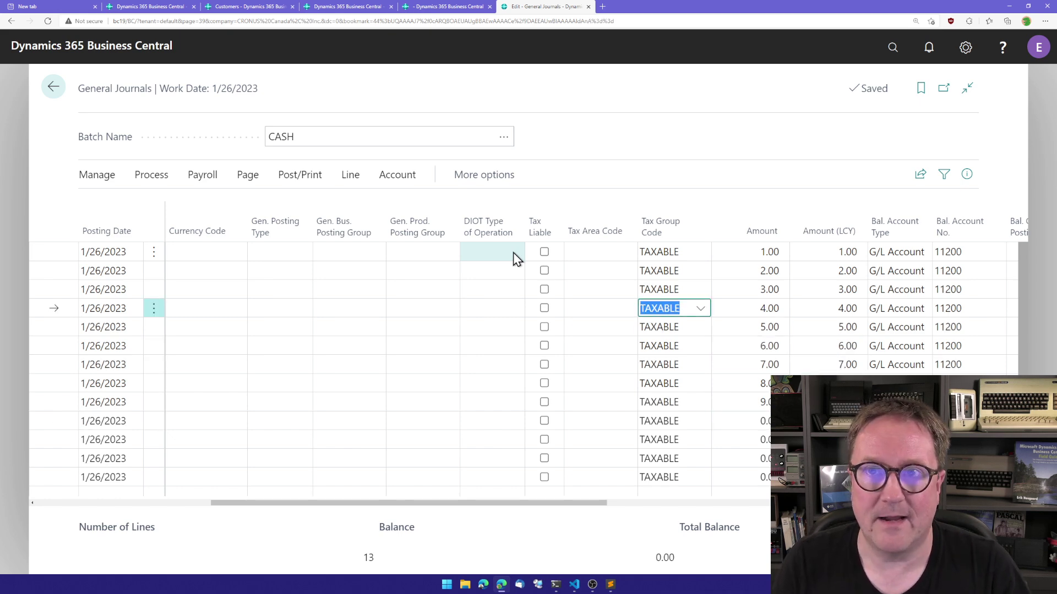
key(Up)
key(Up)
key(Up)
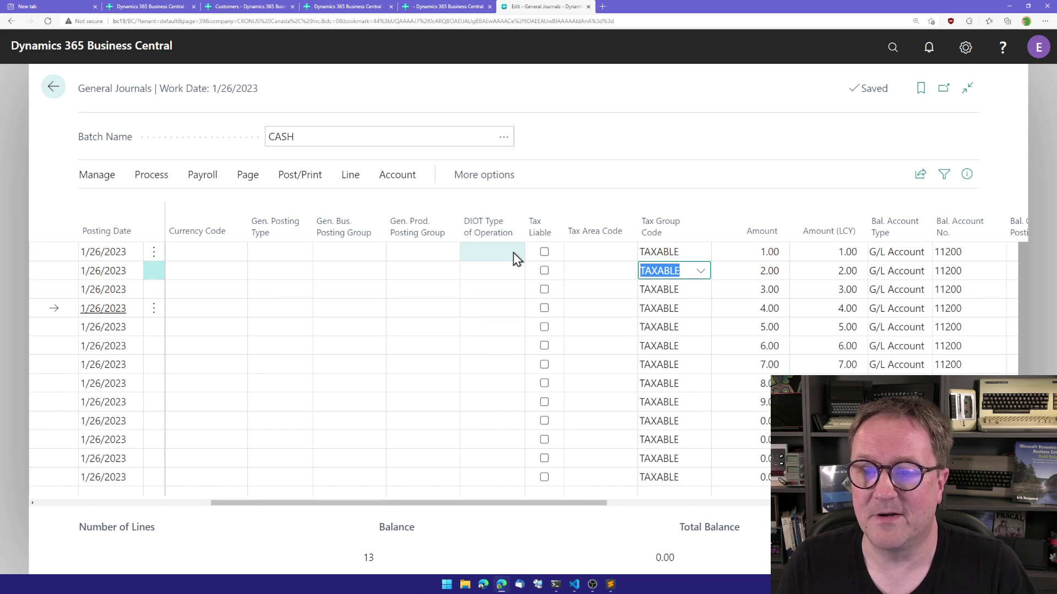